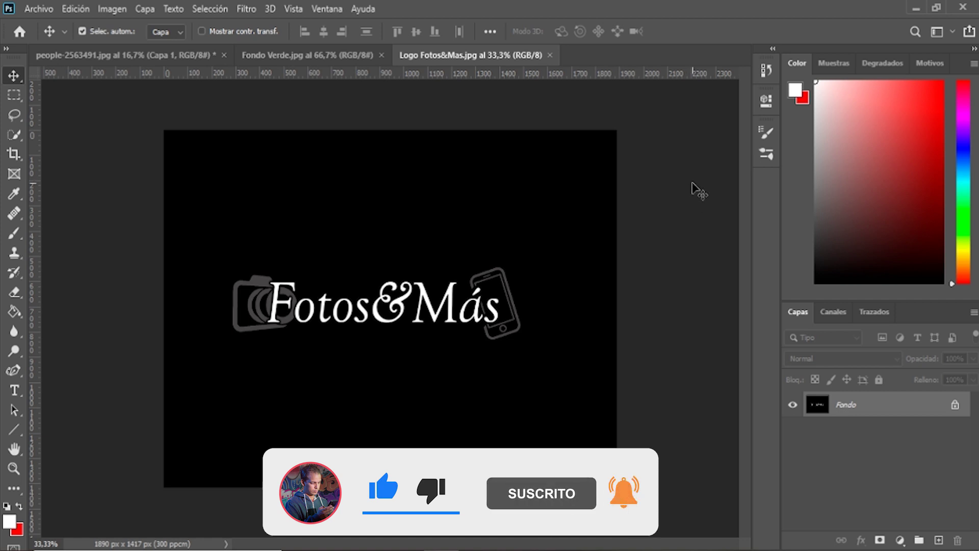
left_click(136, 56)
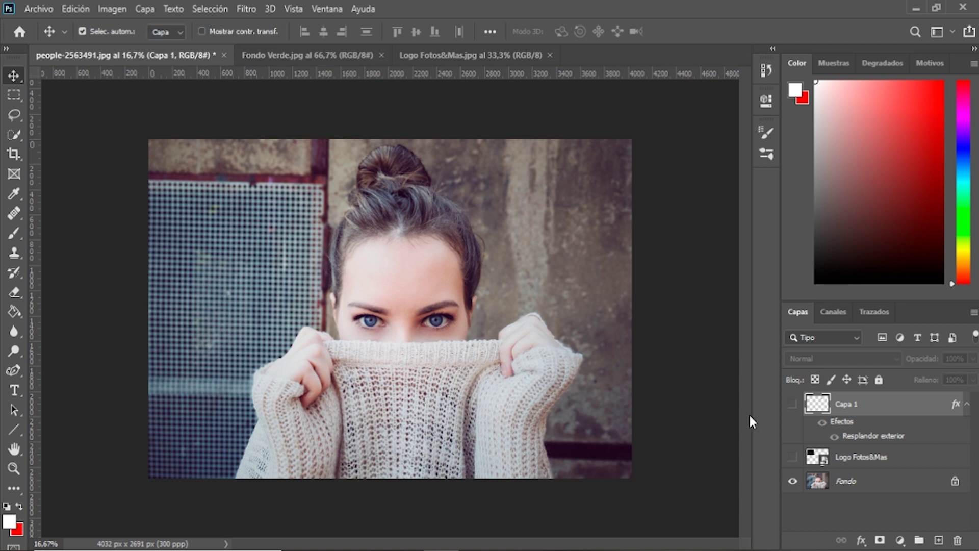
left_click(791, 457)
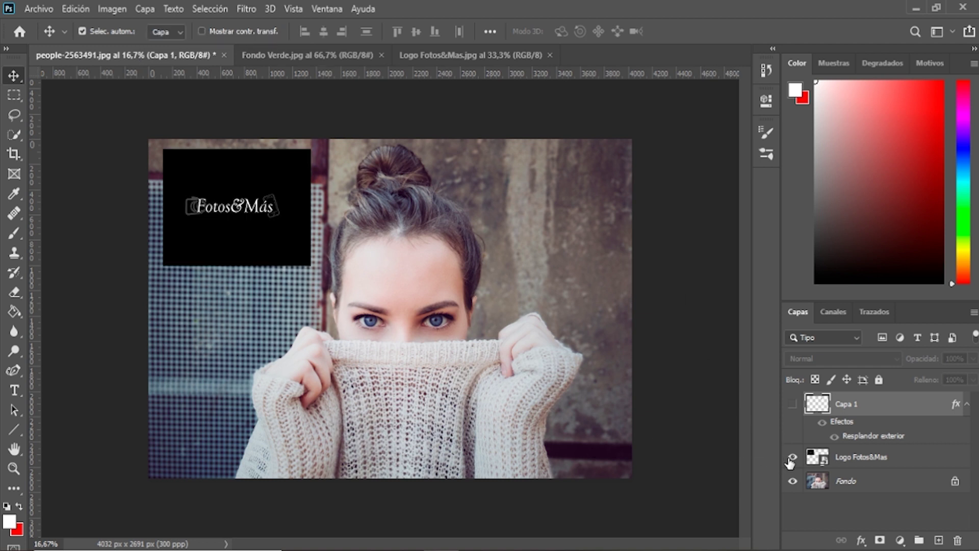
left_click(792, 404)
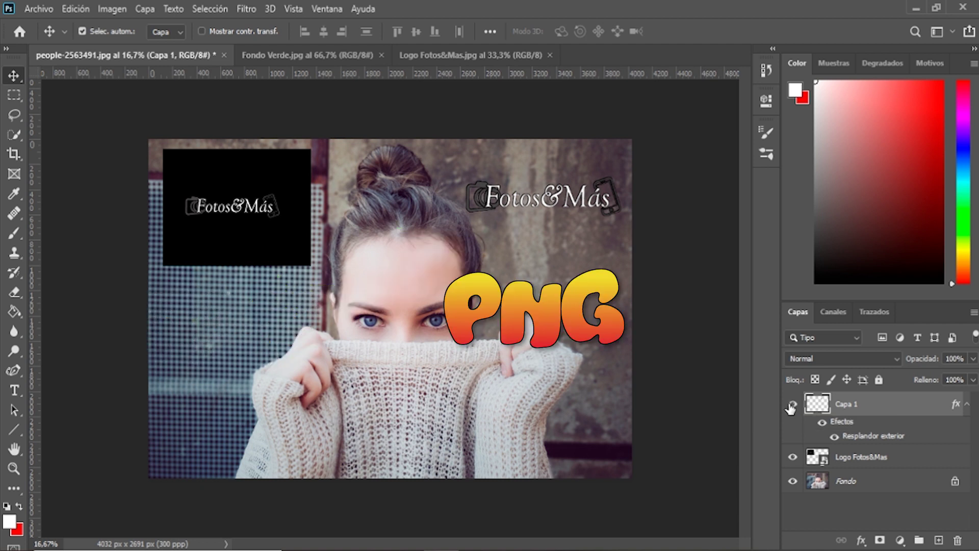
left_click(792, 404)
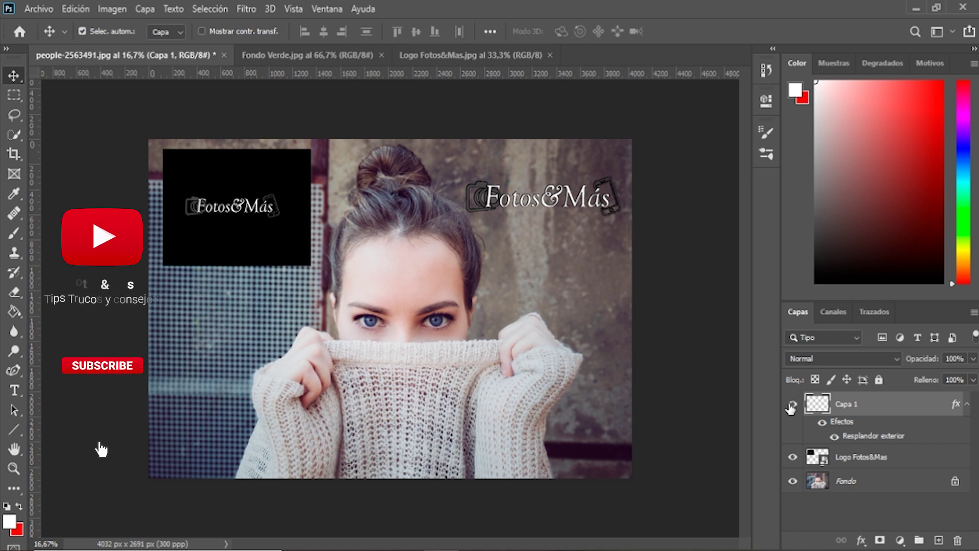
left_click(792, 457)
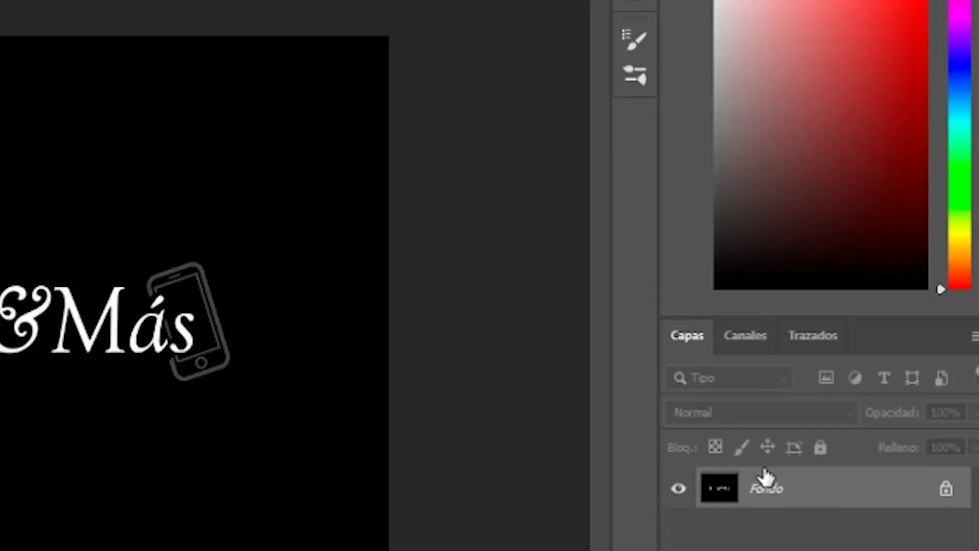
Unlock the Fondo layer into Capa 0, then Magic Wand-select the logo's black background.
left_click(946, 489)
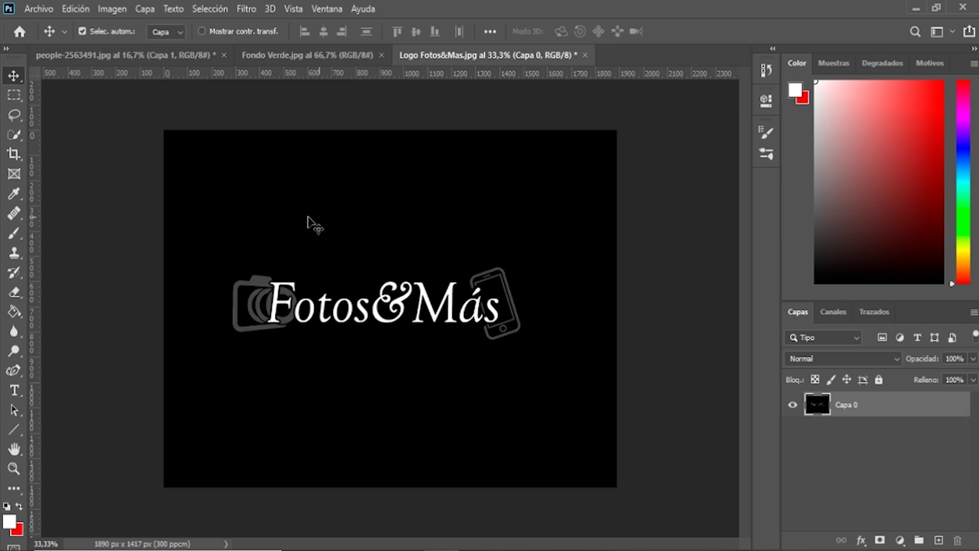
left_click(13, 132)
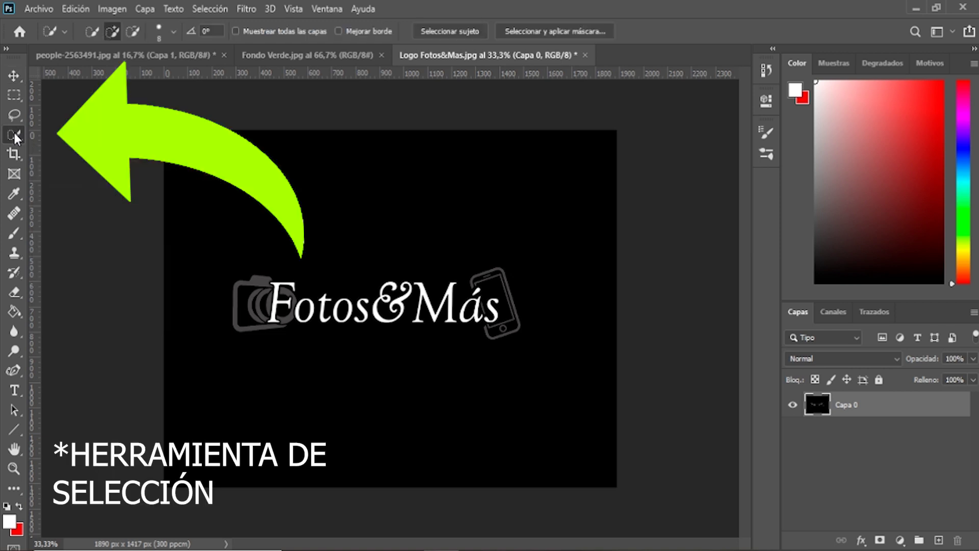
right_click(13, 132)
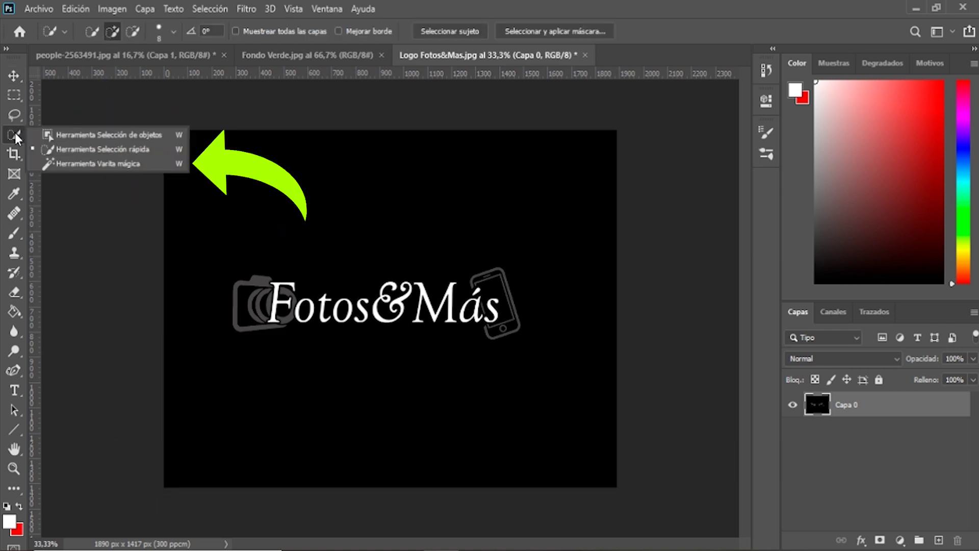
left_click(42, 163)
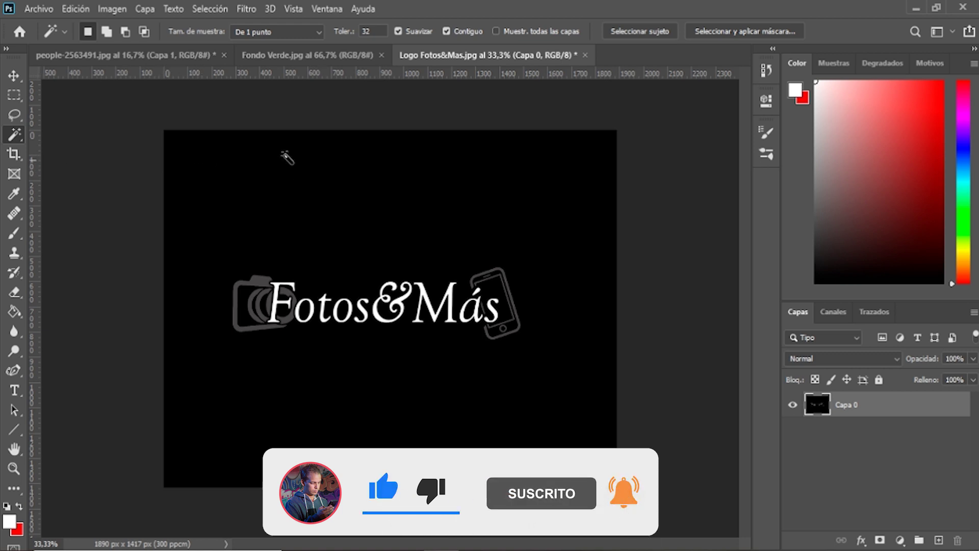
left_click(309, 180)
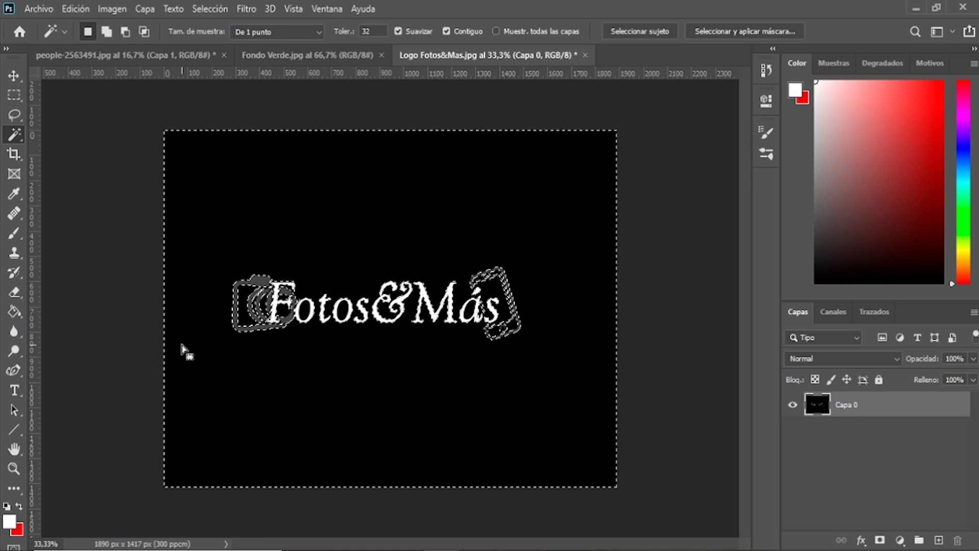
Delete the selected black background and view the logo at 100% zoom.
key("Delete")
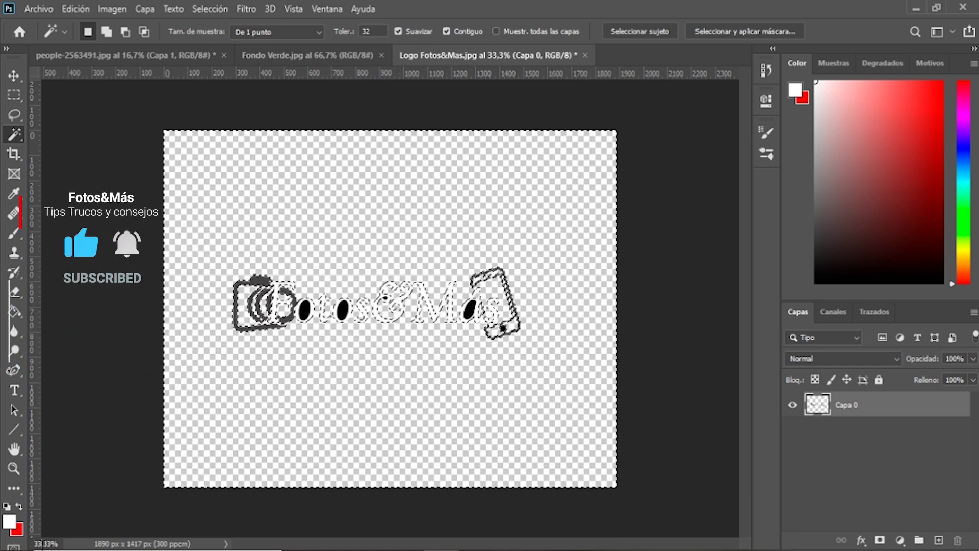
left_click(45, 543)
type("00")
key("Return")
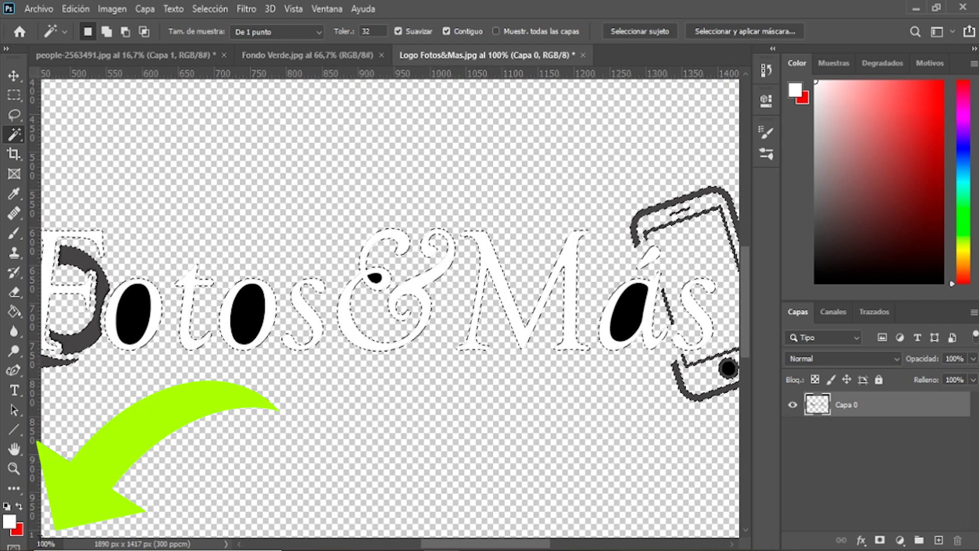
Delete the black holes inside both o's of the logo at 100% zoom.
type("33")
key("Return")
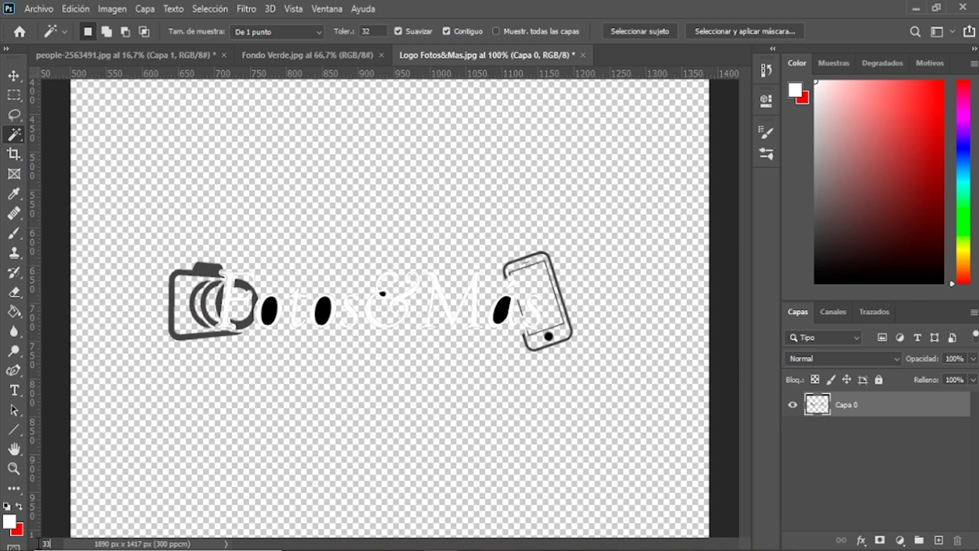
type("100")
key("Return")
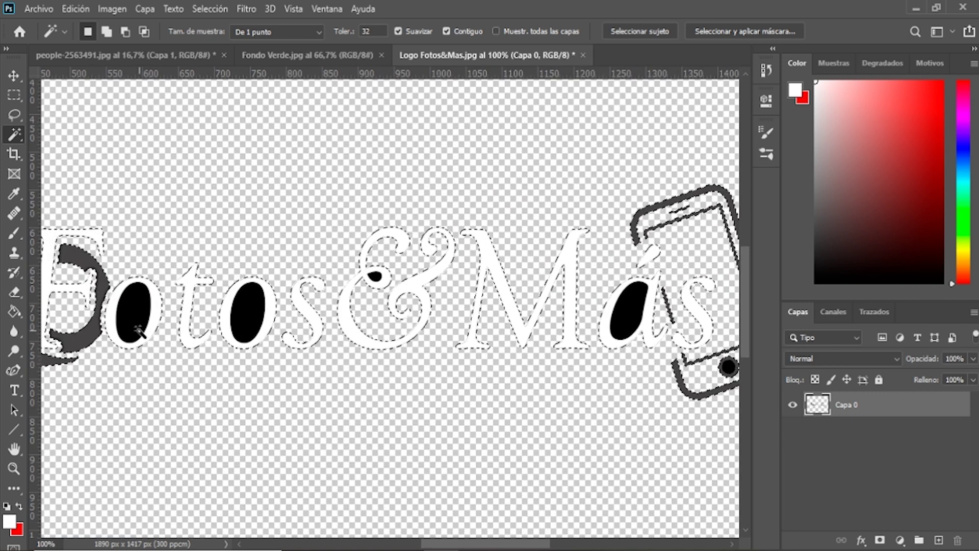
left_click(132, 312)
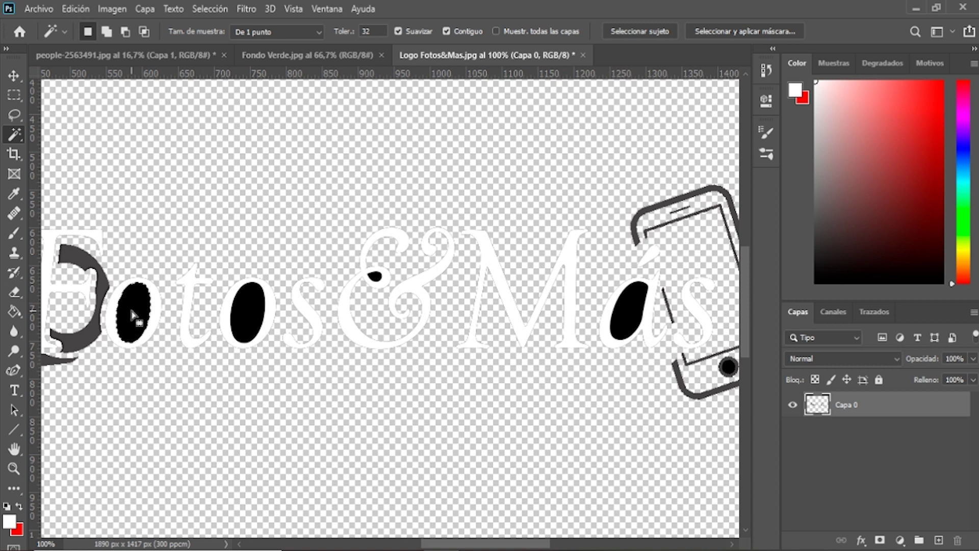
key("Delete")
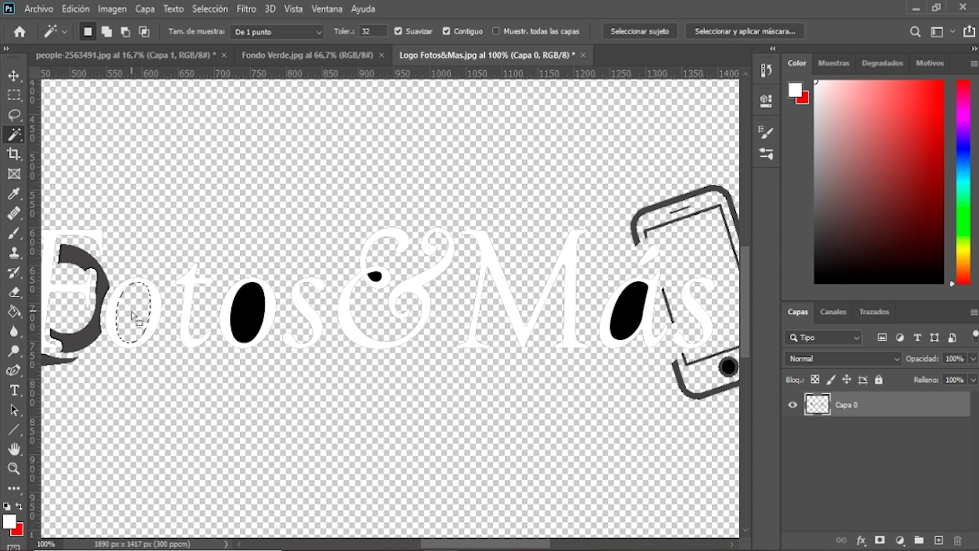
left_click(250, 305)
key("Delete")
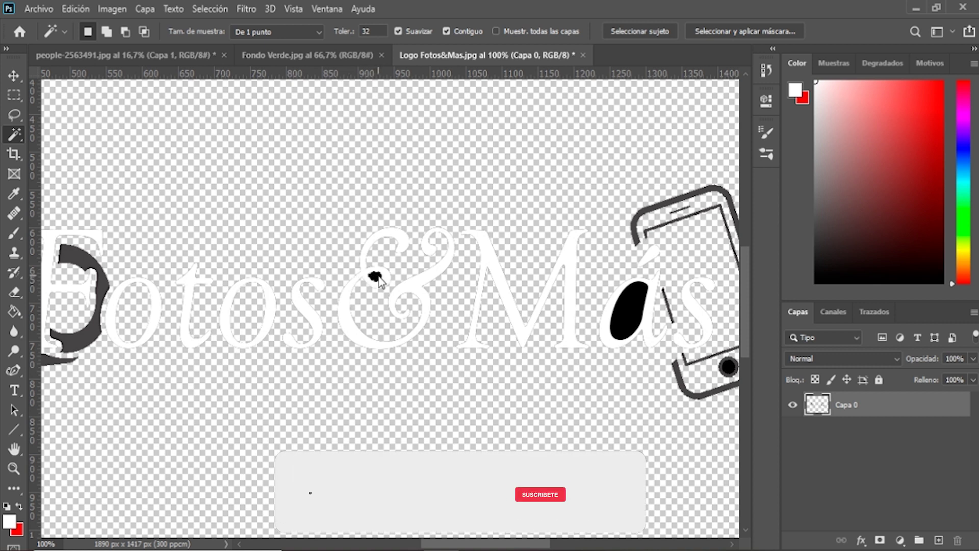
Clear the black fills inside the &, the á and the phone's button.
left_click(376, 277)
key("Delete")
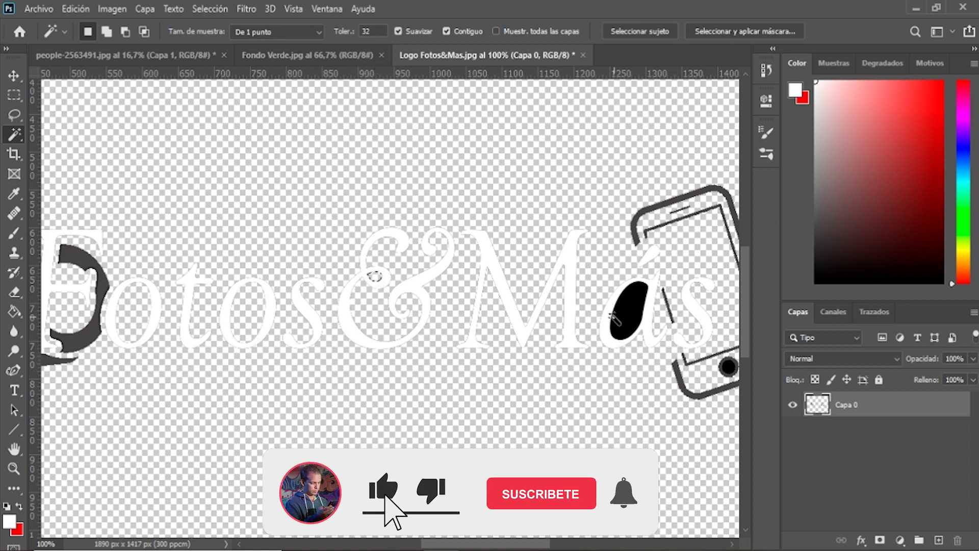
left_click(627, 322)
key("Delete")
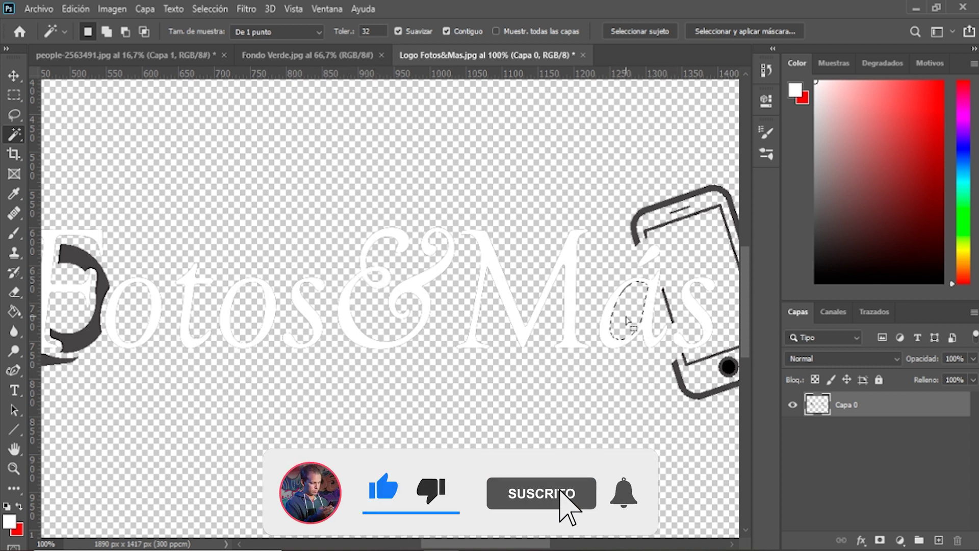
left_click(731, 366)
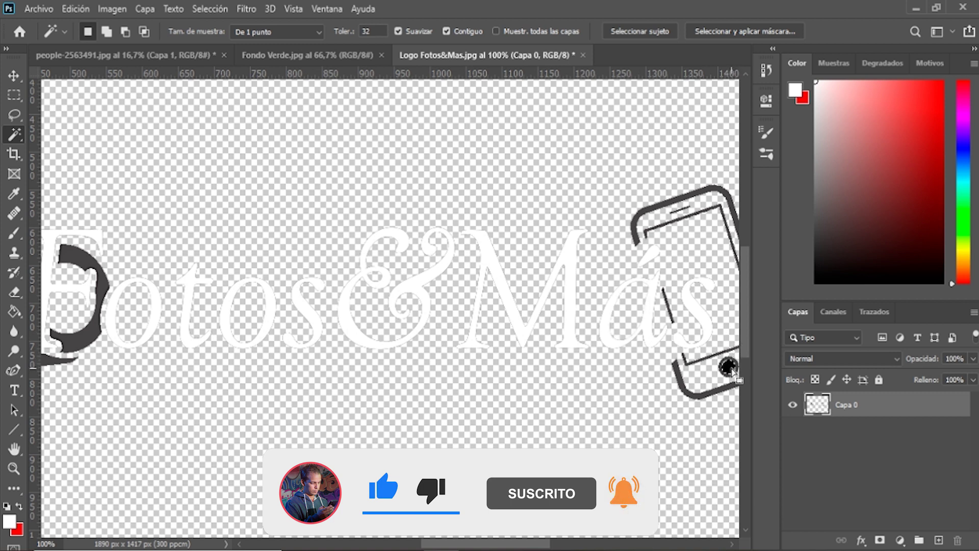
left_click(15, 74)
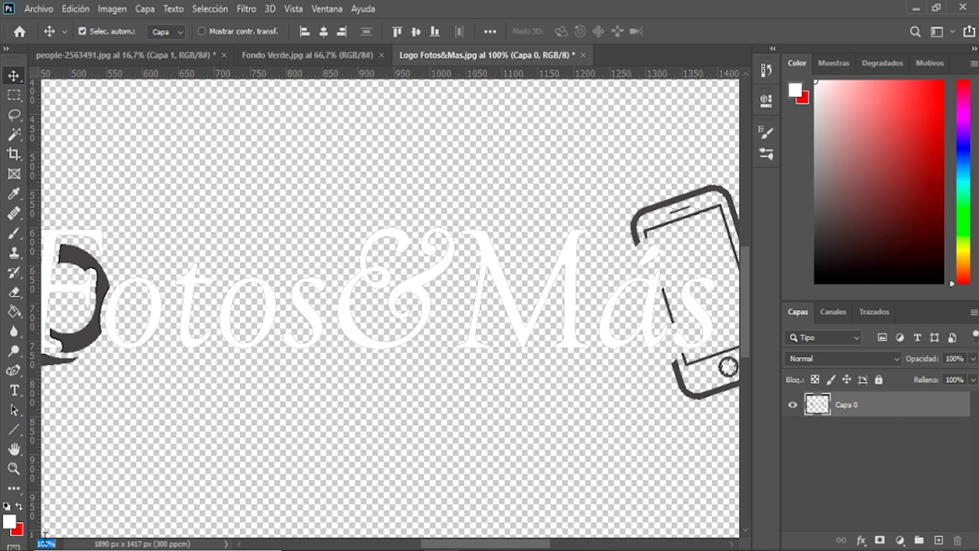
type("33")
key("Return")
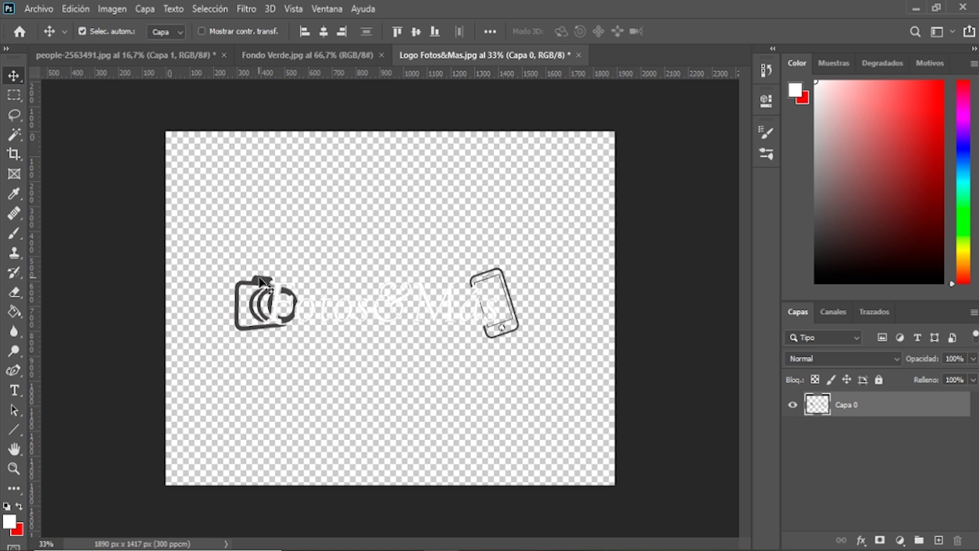
Drag the transparent logo into the woman's photo as a new Capa 2.
mouse_move(268, 278)
left_mouse_down()
mouse_move(284, 220)
mouse_move(164, 63)
left_mouse_up()
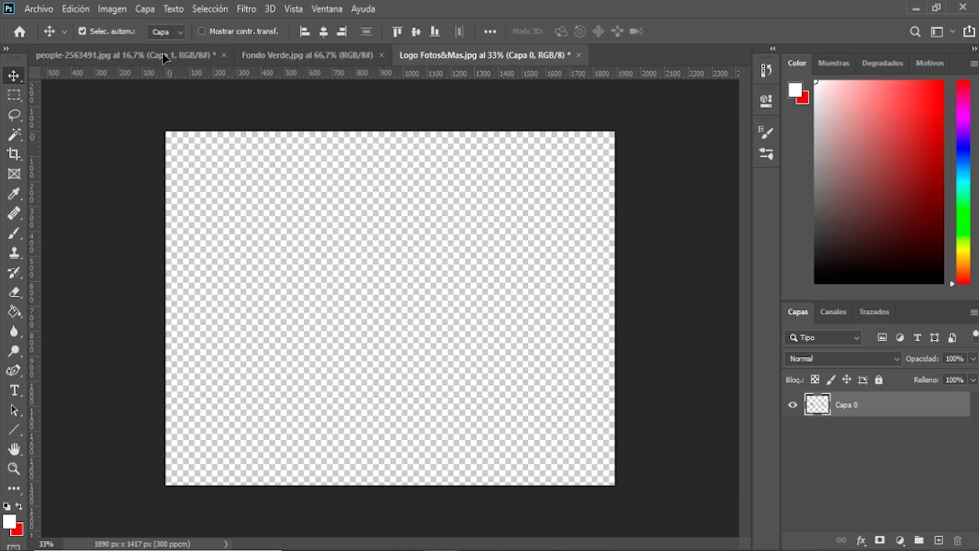
left_click_drag(163, 54, 163, 54)
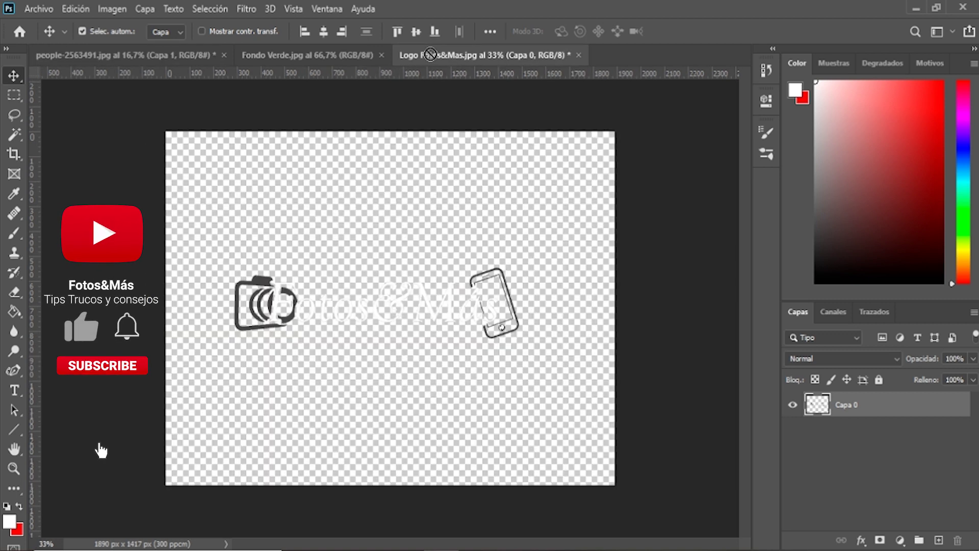
left_click_drag(431, 54, 318, 296)
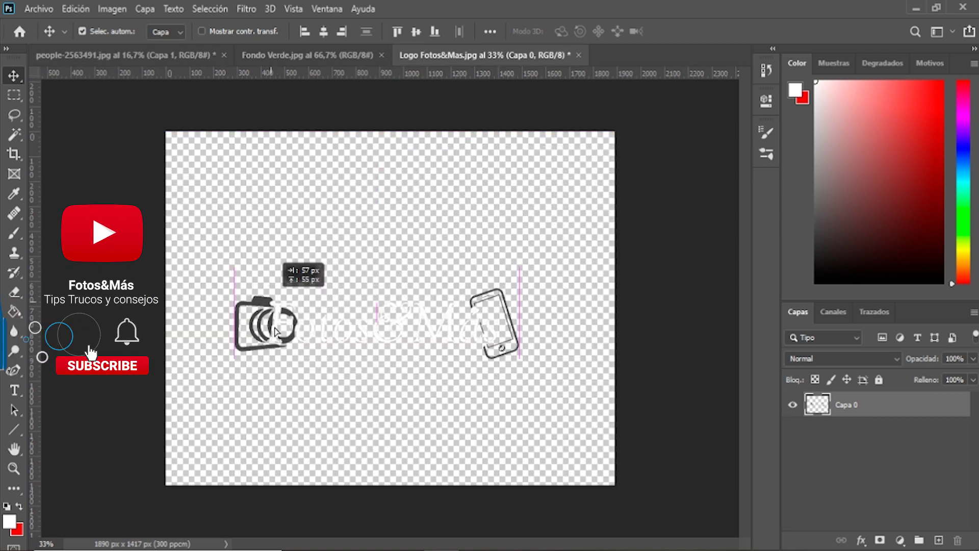
mouse_move(319, 296)
left_mouse_down()
mouse_move(300, 251)
mouse_move(298, 149)
left_mouse_up()
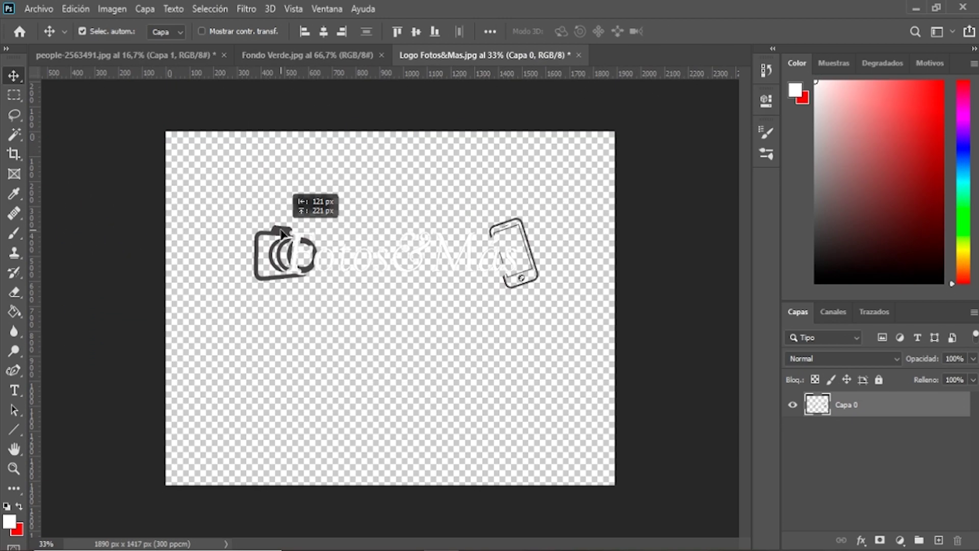
mouse_move(298, 149)
left_mouse_down()
mouse_move(275, 179)
mouse_move(266, 72)
mouse_move(253, 61)
mouse_move(249, 92)
left_mouse_up()
mouse_move(228, 163)
left_mouse_down()
mouse_move(179, 53)
mouse_move(255, 245)
mouse_move(281, 259)
mouse_move(552, 224)
mouse_move(549, 200)
left_mouse_up()
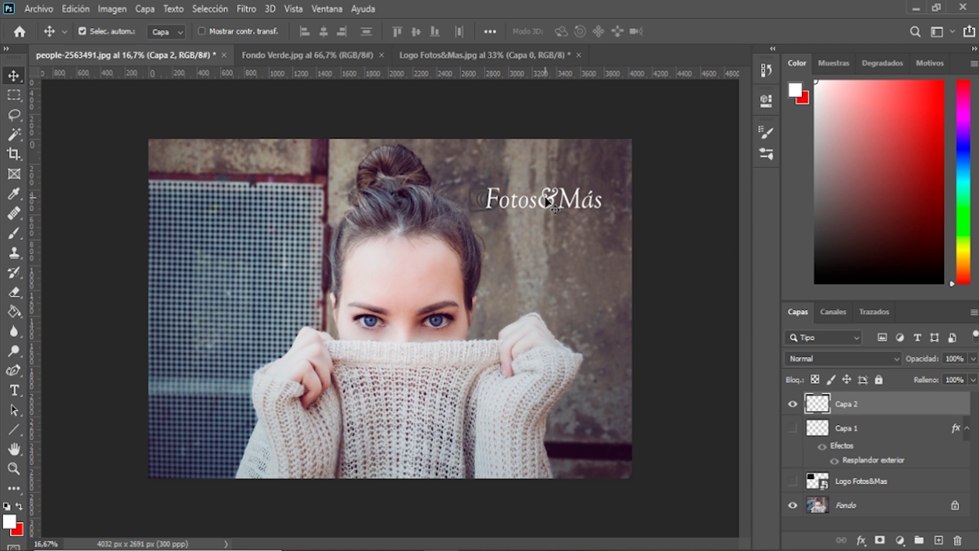
Show the black logo box layer, nudge the logo lower, and return to the logo document.
left_click(792, 481)
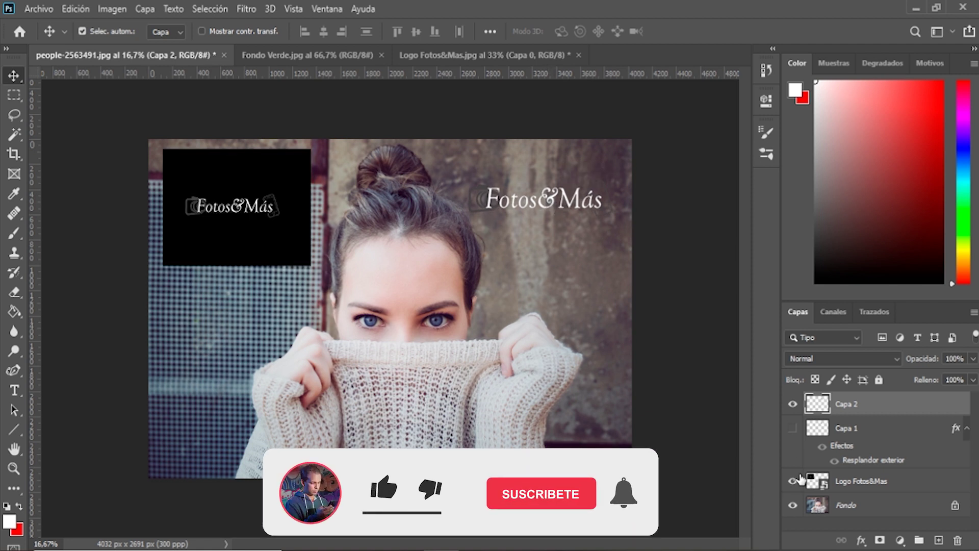
mouse_move(565, 197)
left_mouse_down()
mouse_move(565, 206)
mouse_move(565, 197)
left_mouse_up()
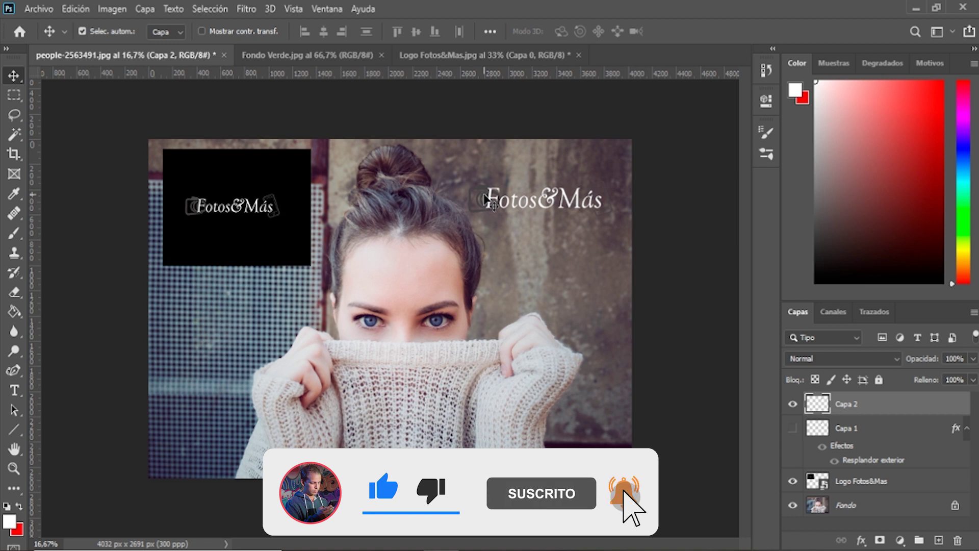
left_click(446, 57)
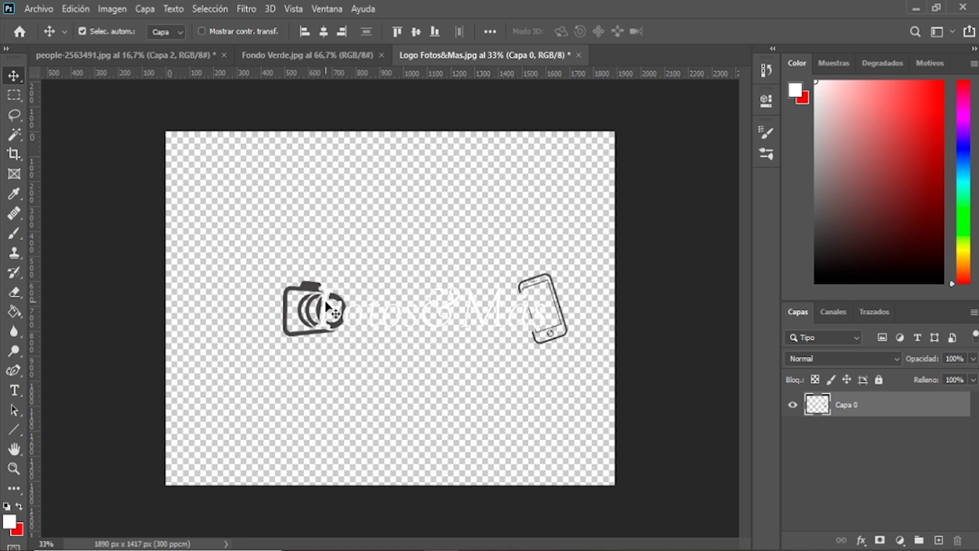
Shift the logo left, save it as Logo Fotos&Mas.png with default PNG options, then return to the woman's photo.
left_click_drag(325, 305, 283, 305)
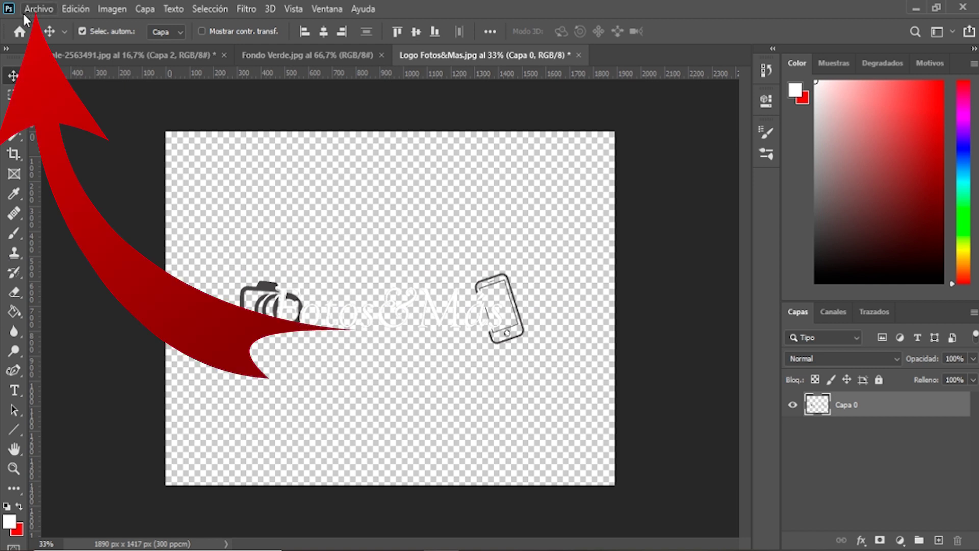
left_click(39, 9)
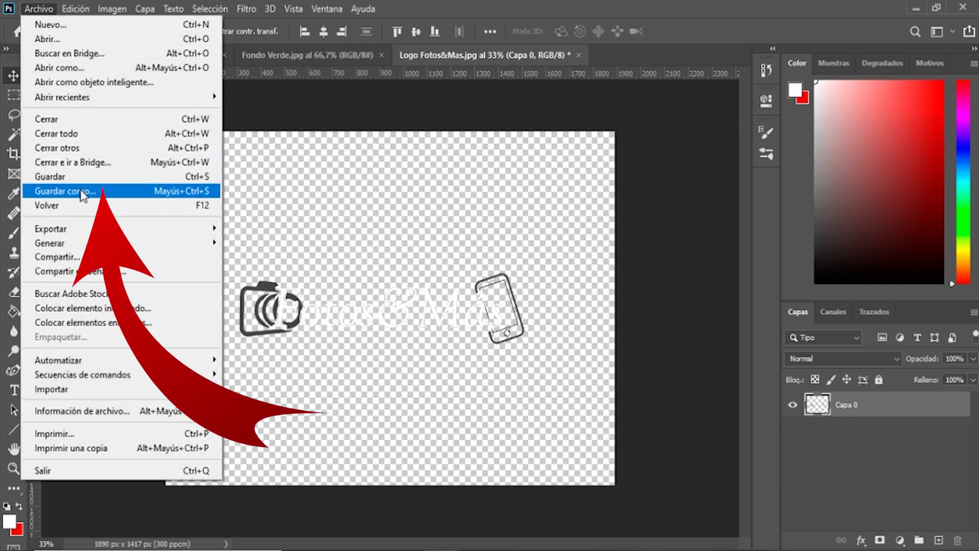
left_click(82, 191)
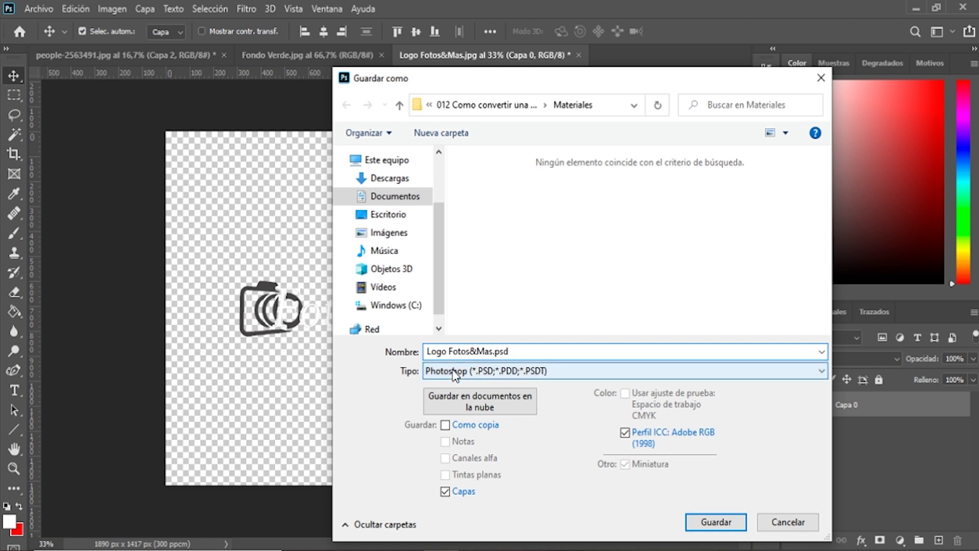
left_click(454, 372)
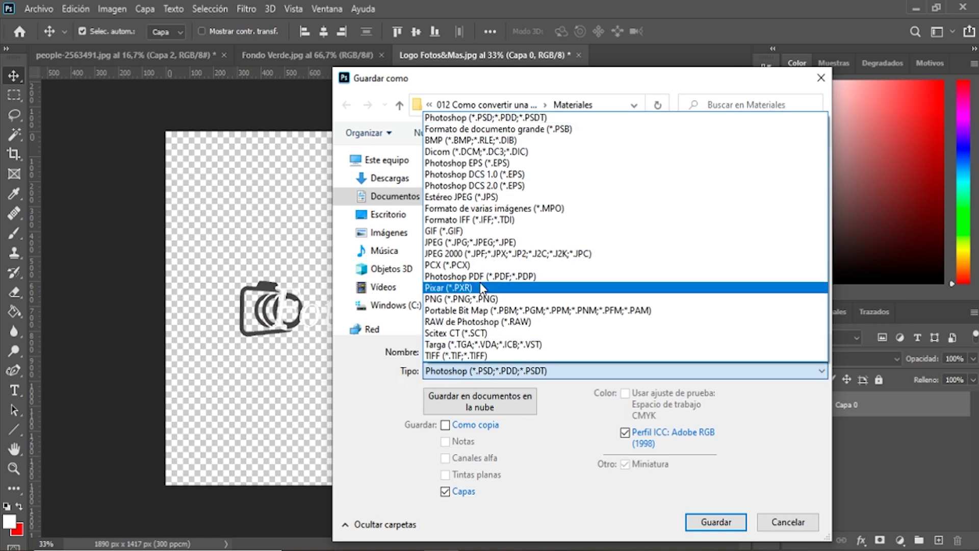
left_click(455, 298)
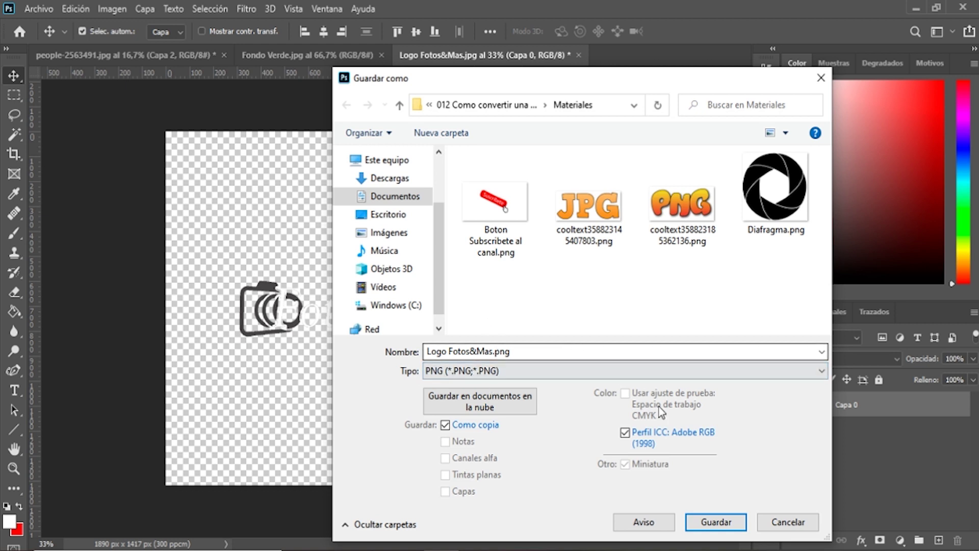
left_click(704, 522)
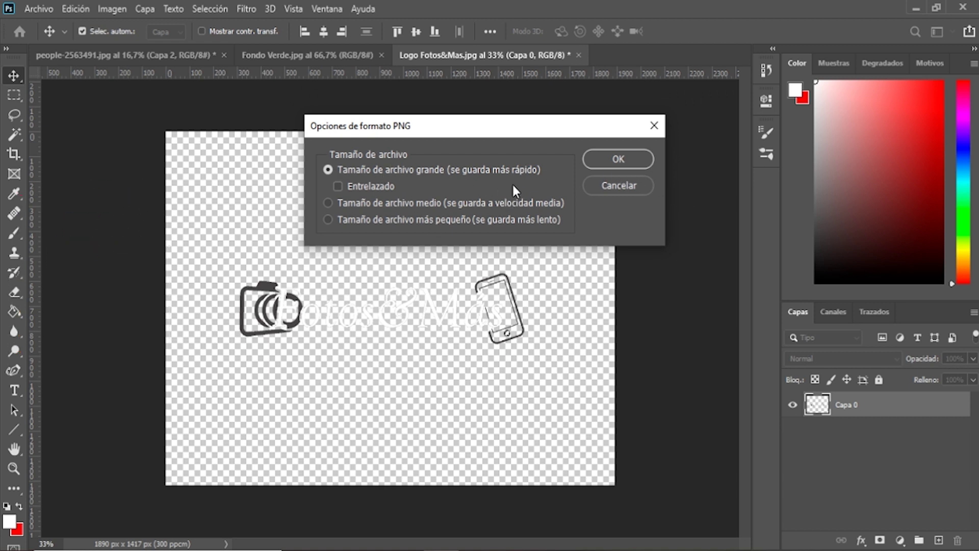
left_click(613, 156)
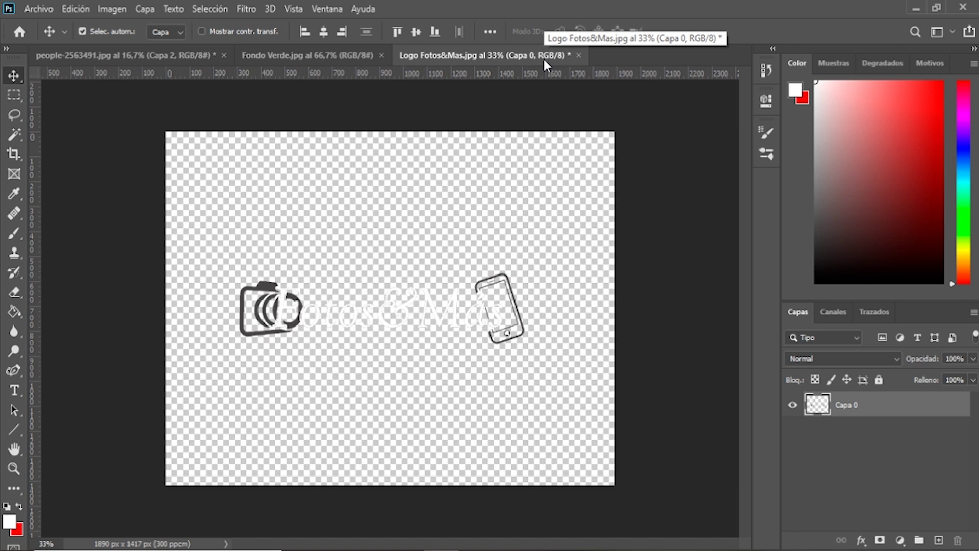
left_click(175, 56)
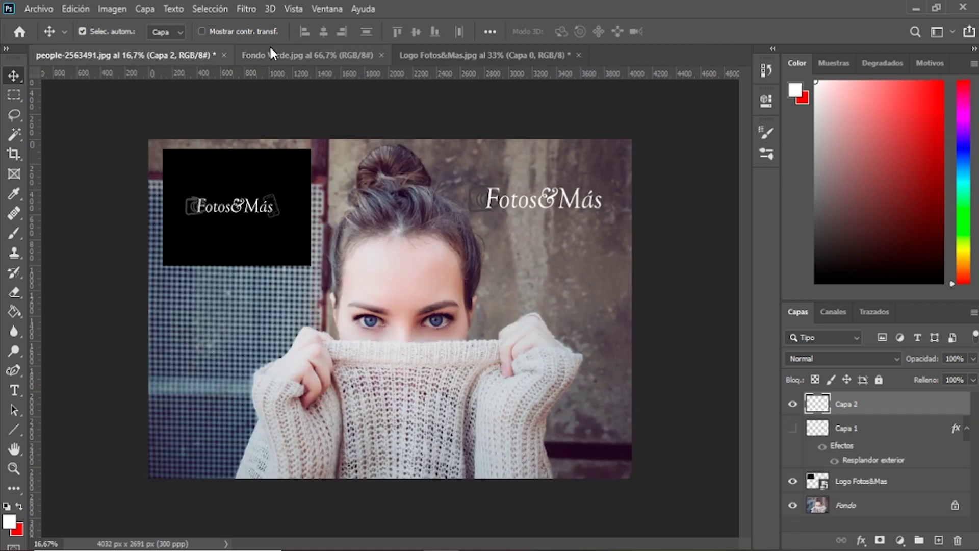
Hide Capa 2 and the Logo Fotos&Mas layer, then embed Logo Fotos&Mas.png into the photo.
left_click(793, 404)
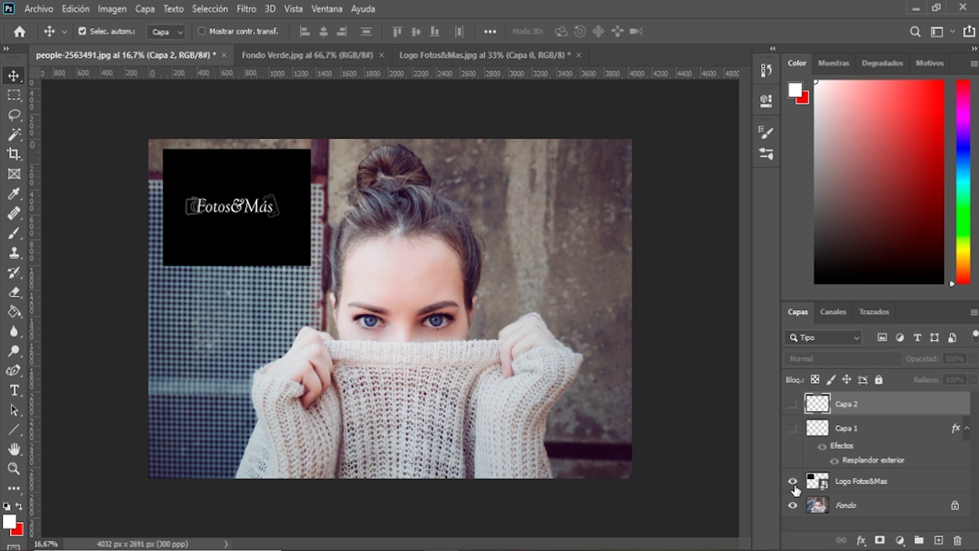
left_click(793, 481)
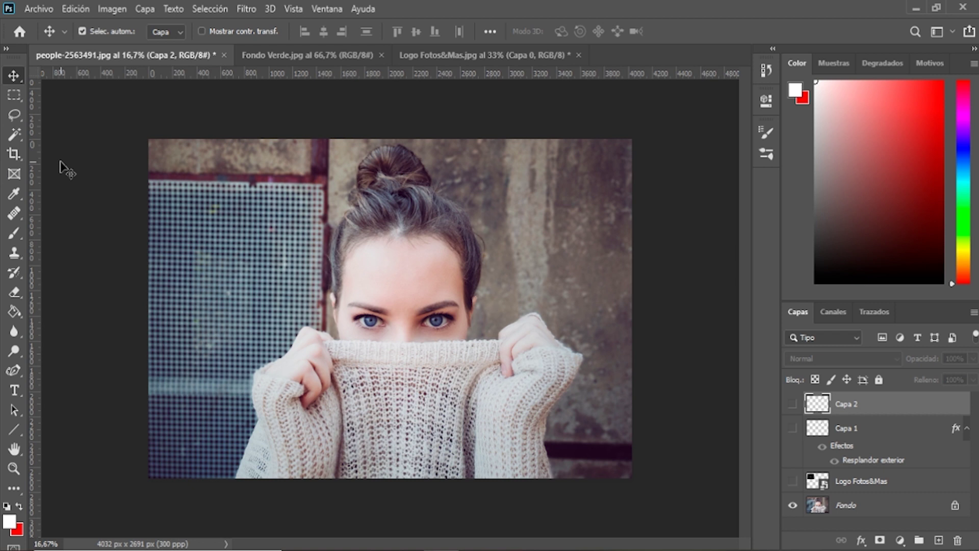
left_click(45, 7)
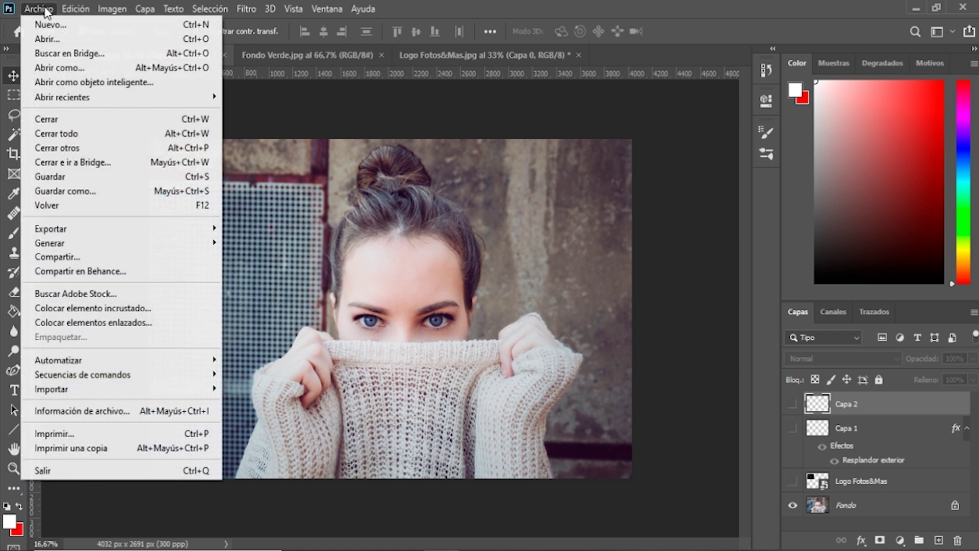
left_click(130, 308)
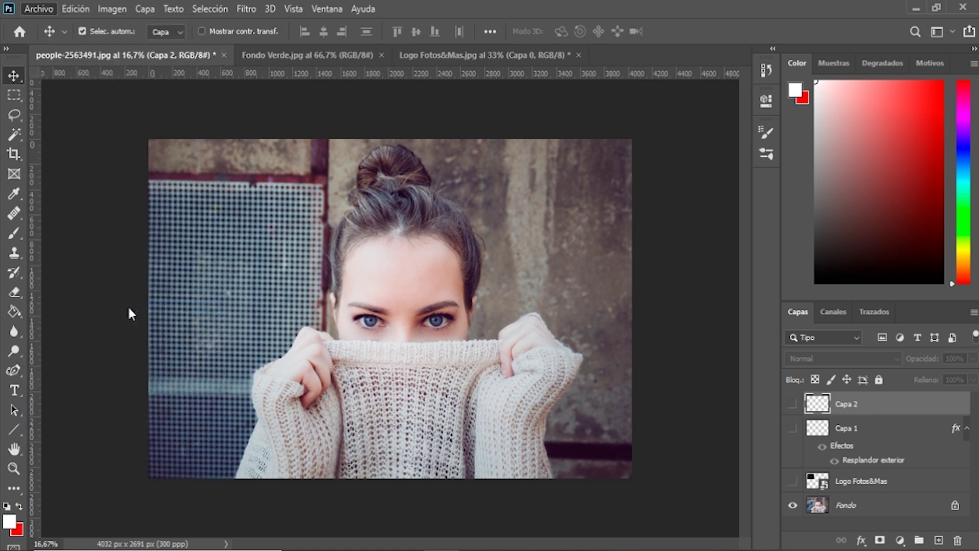
scroll(595, 201, "down", 2)
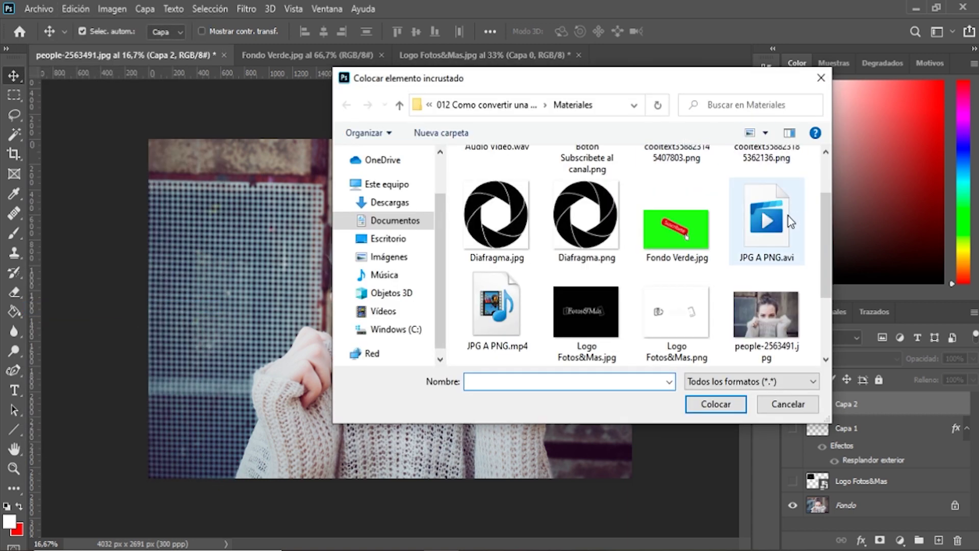
mouse_move(828, 235)
left_mouse_down()
mouse_move(830, 268)
mouse_move(816, 259)
left_mouse_up()
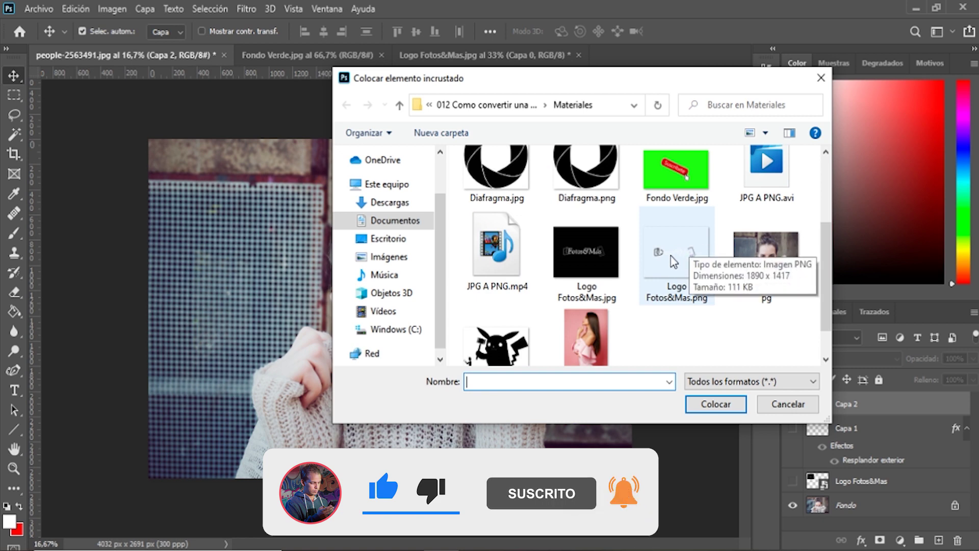
left_click(674, 269)
left_click(688, 407)
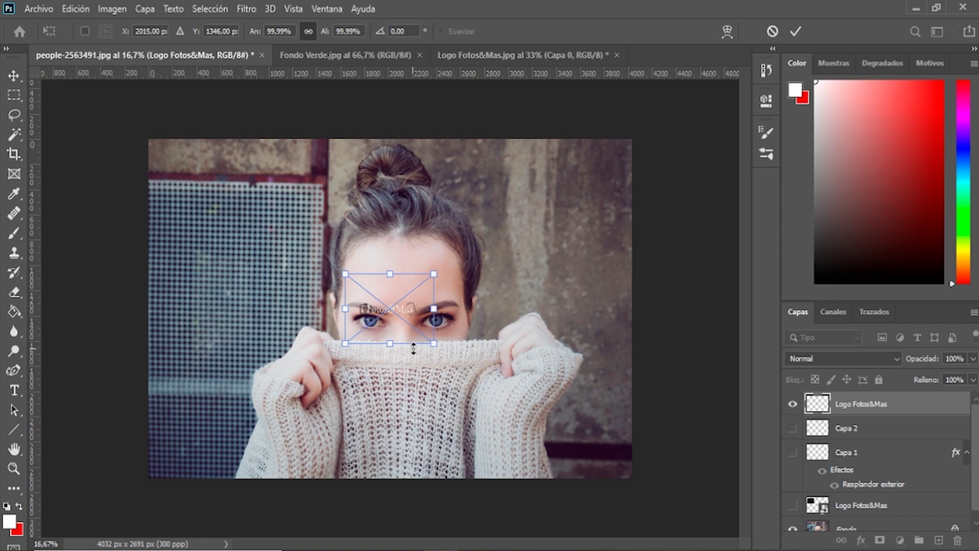
Scale the placed logo to about 180% and commit it on the wall beside her head.
left_click_drag(435, 343, 498, 410)
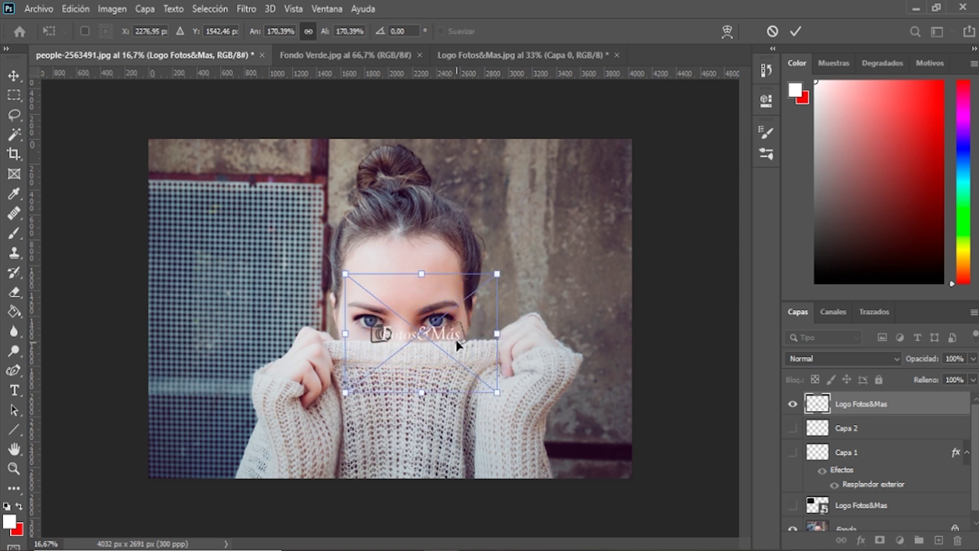
left_click_drag(457, 345, 582, 267)
left_click_drag(615, 309, 623, 330)
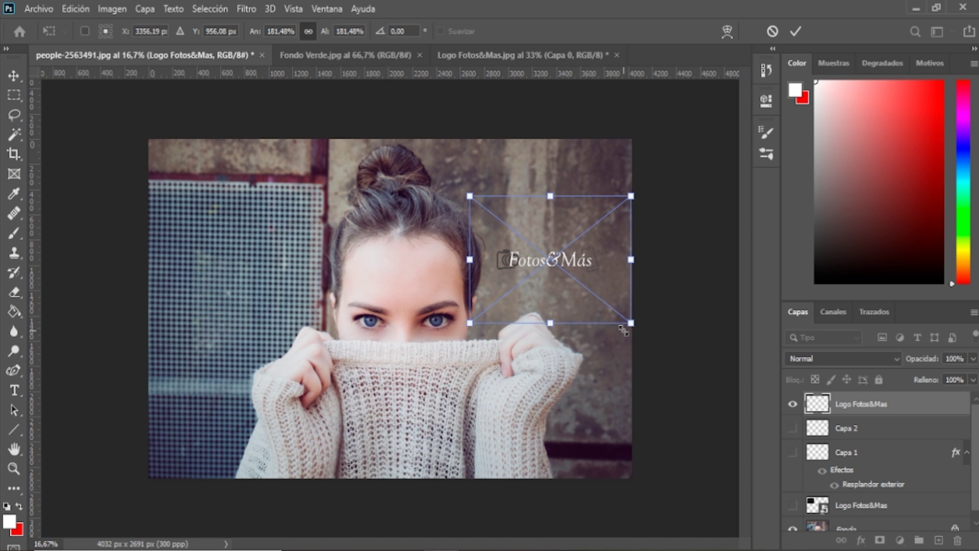
key("Return")
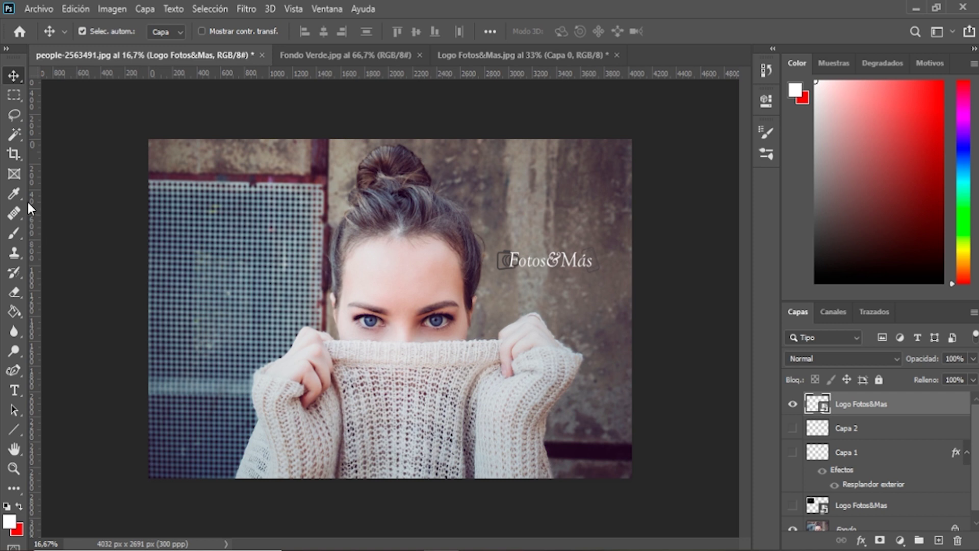
On Fondo Verde.jpg, Magic Wand-select the green area, deselect, and unlock Fondo into Capa 0.
left_click(14, 133)
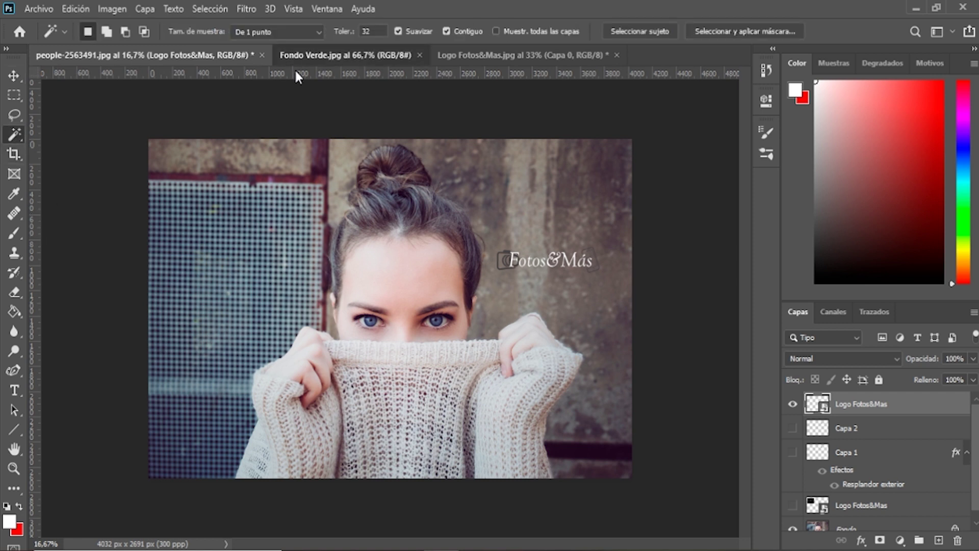
left_click(306, 55)
left_click(226, 193)
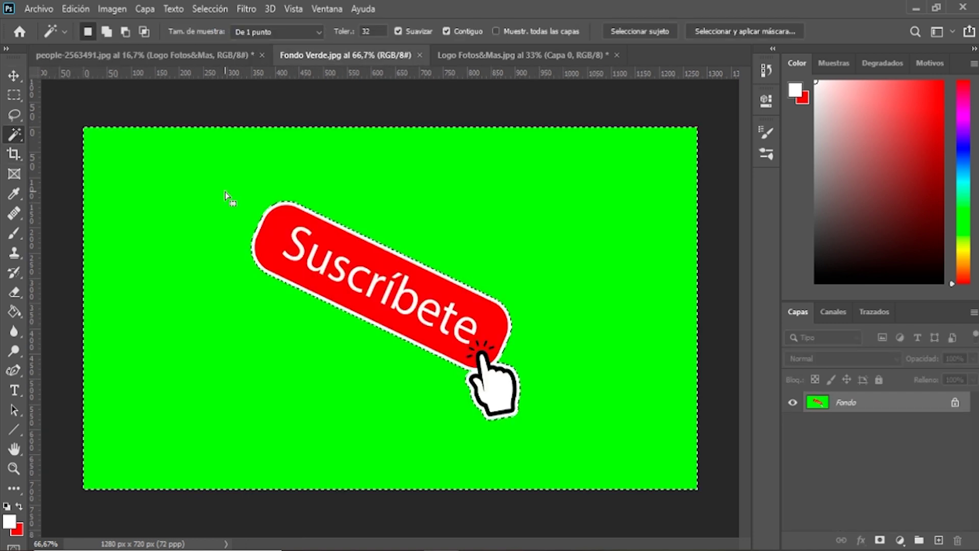
key("ctrl+d")
left_click(955, 403)
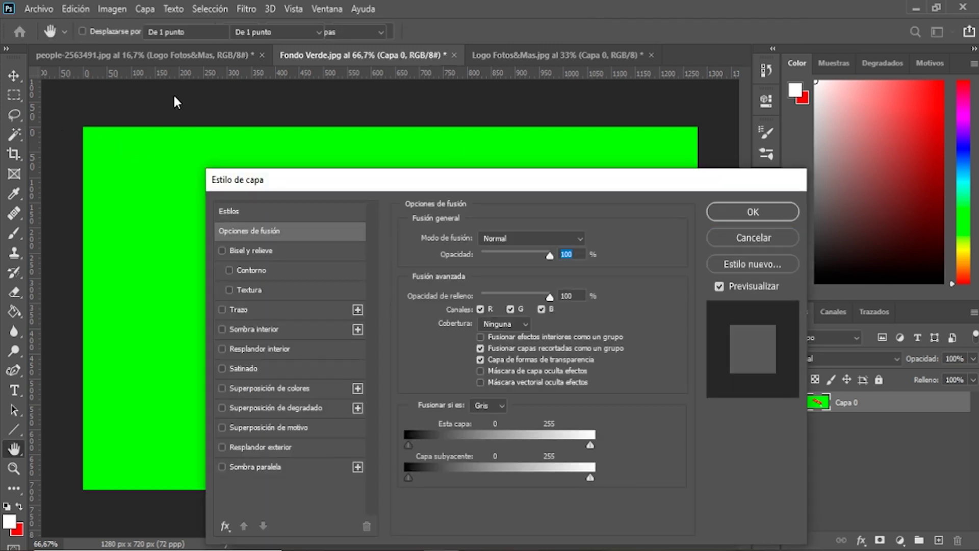
key("Escape")
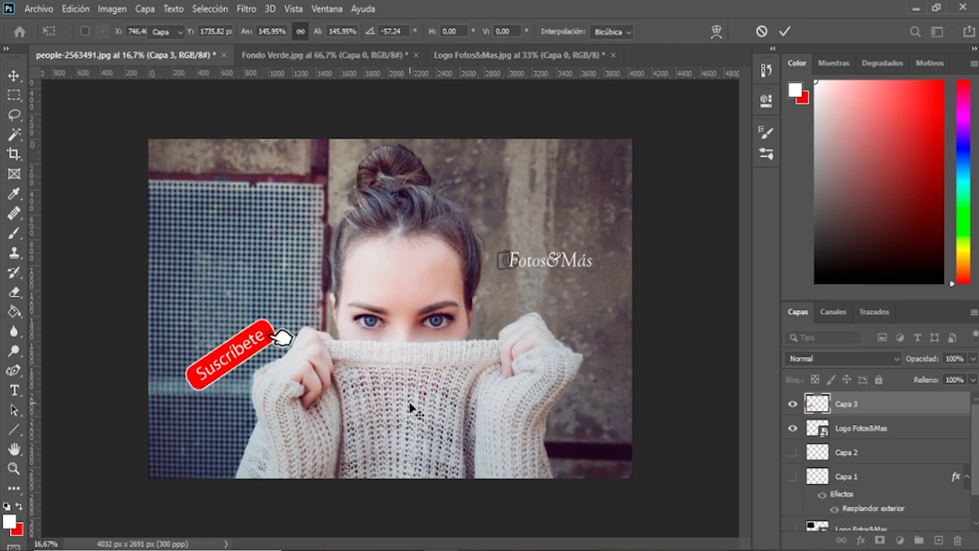